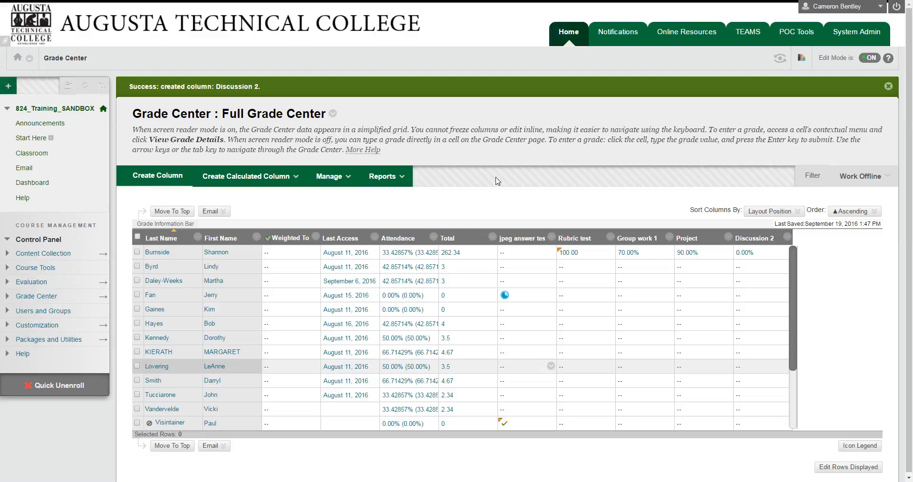
Create a new grade column named Exam with its primary display set to Percentage
left_click(173, 178)
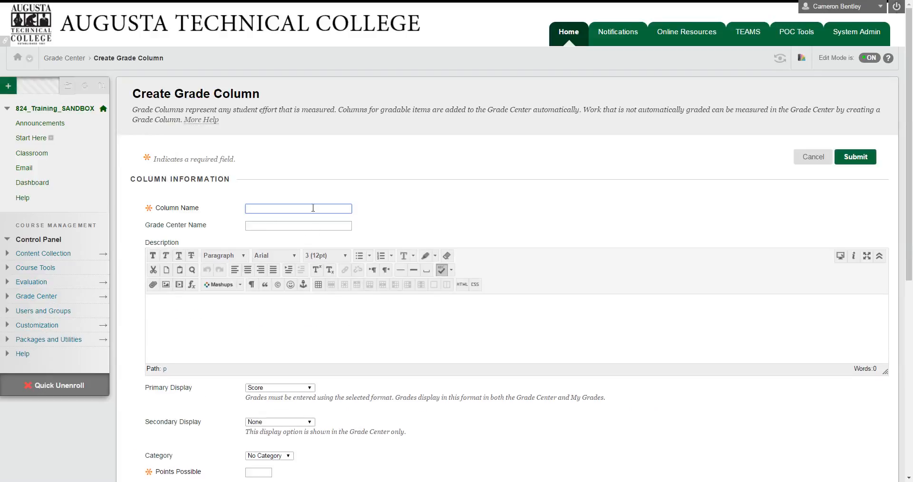
type("Exam")
left_click(310, 389)
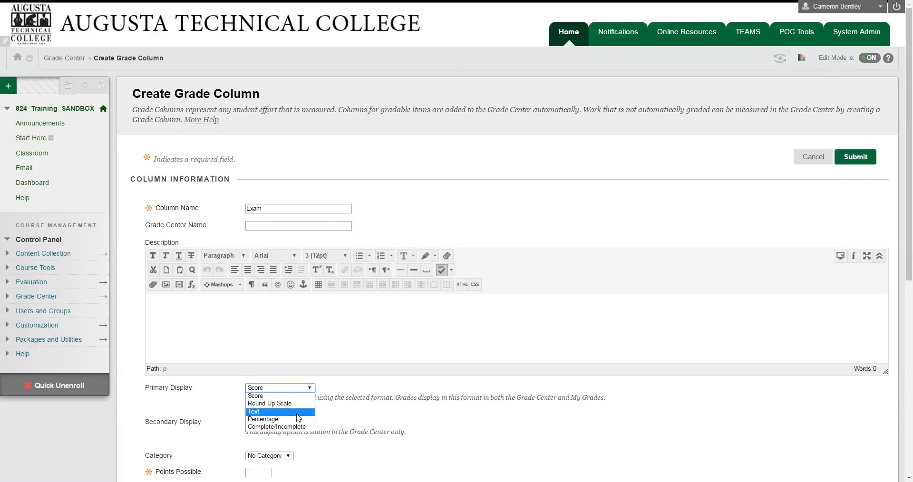
left_click(297, 415)
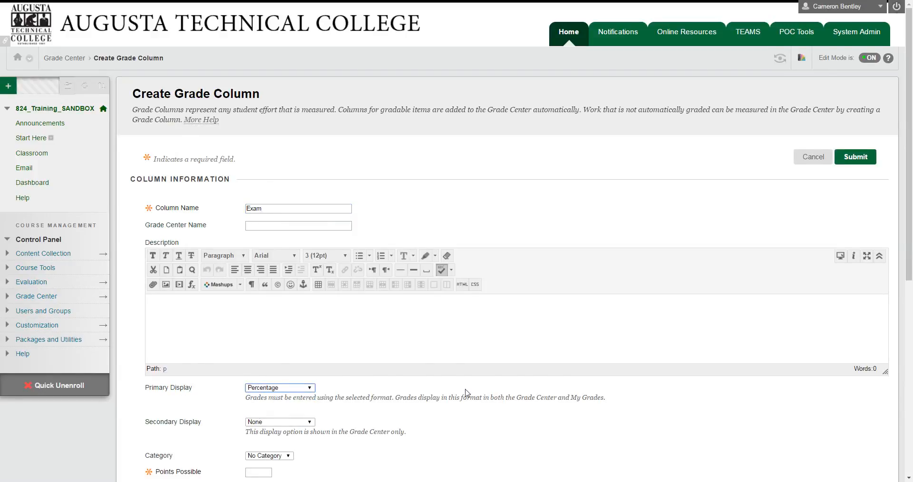
scroll(465, 393, "down", 2)
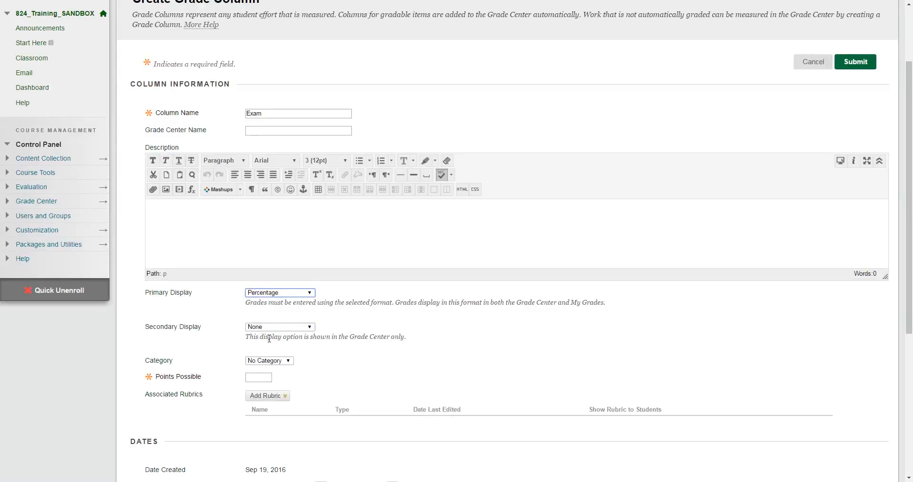
scroll(269, 337, "down", 2)
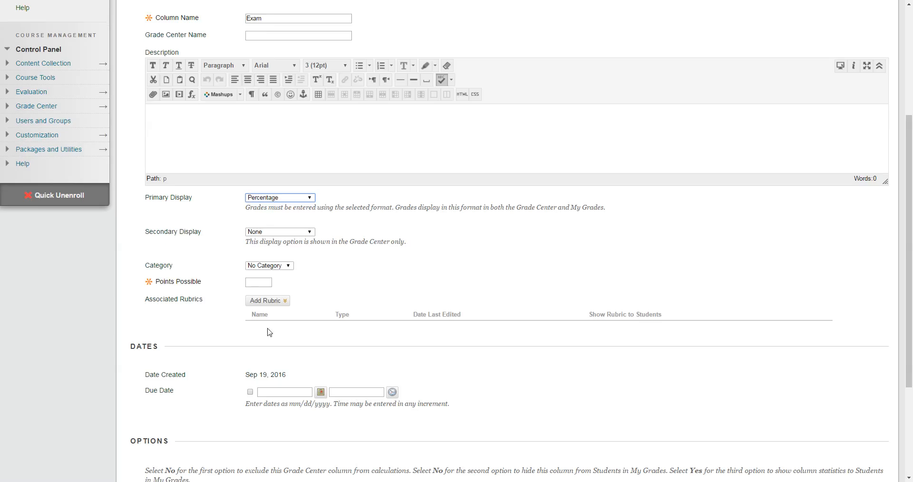
left_click(283, 268)
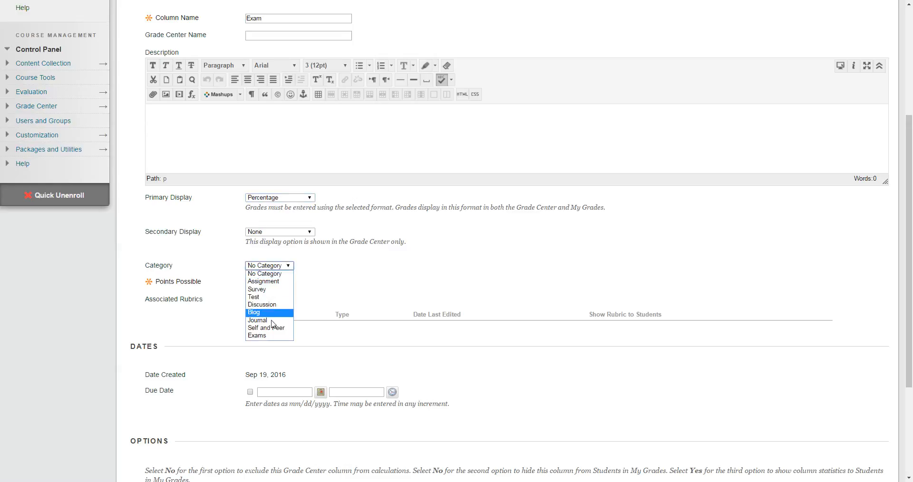
left_click(273, 337)
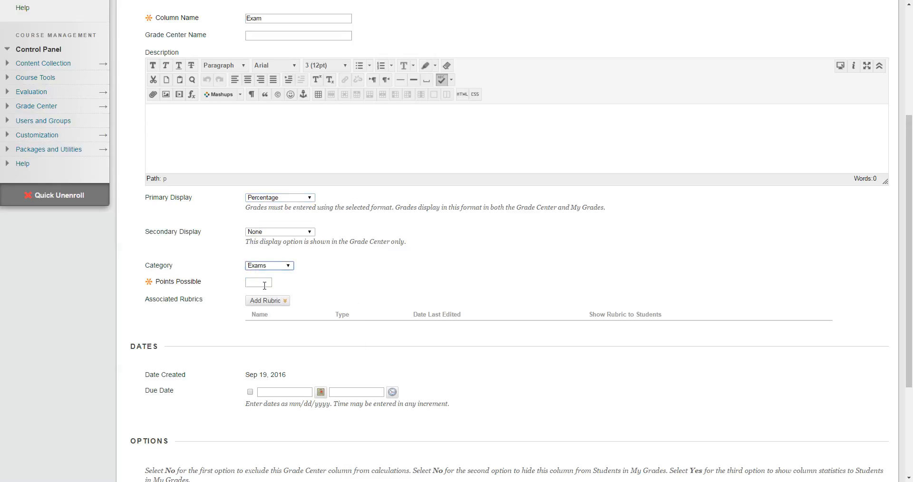
key("Tab")
left_click(287, 266)
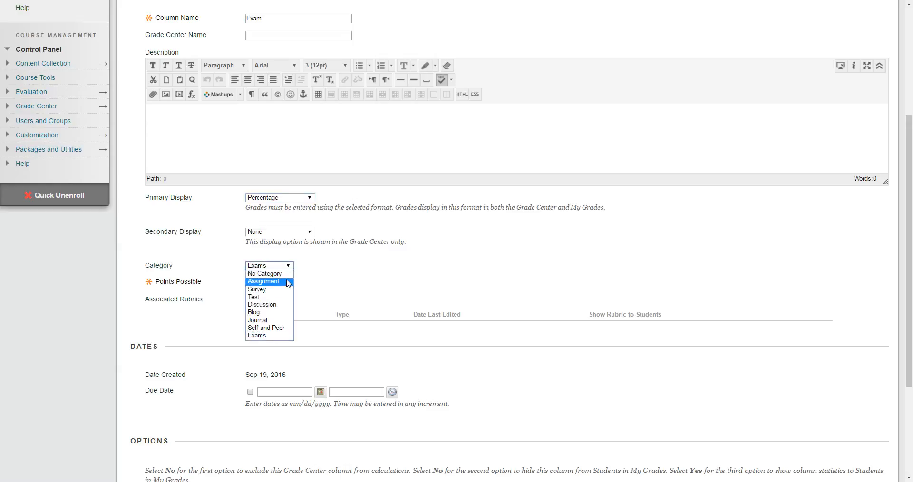
left_click(275, 274)
Set the Exam column's points possible to 100 and submit the new column
key("Tab")
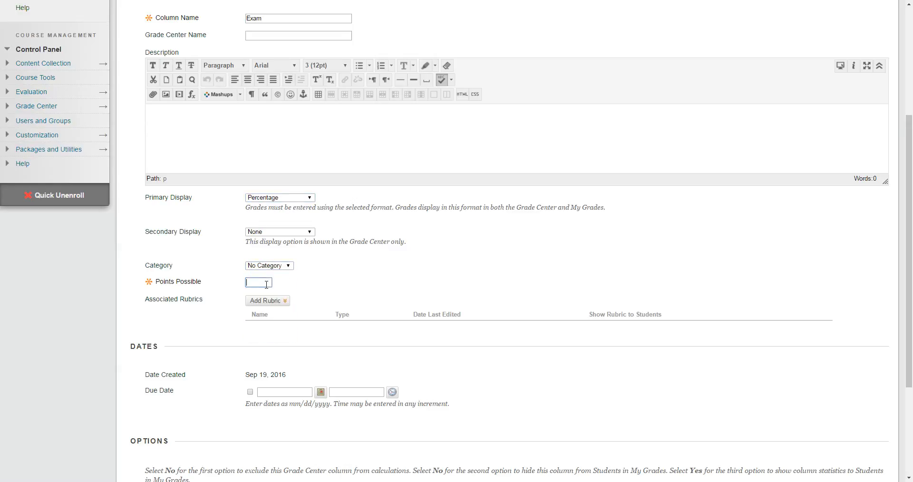
type("100")
left_click(417, 267)
scroll(464, 349, "down", 3)
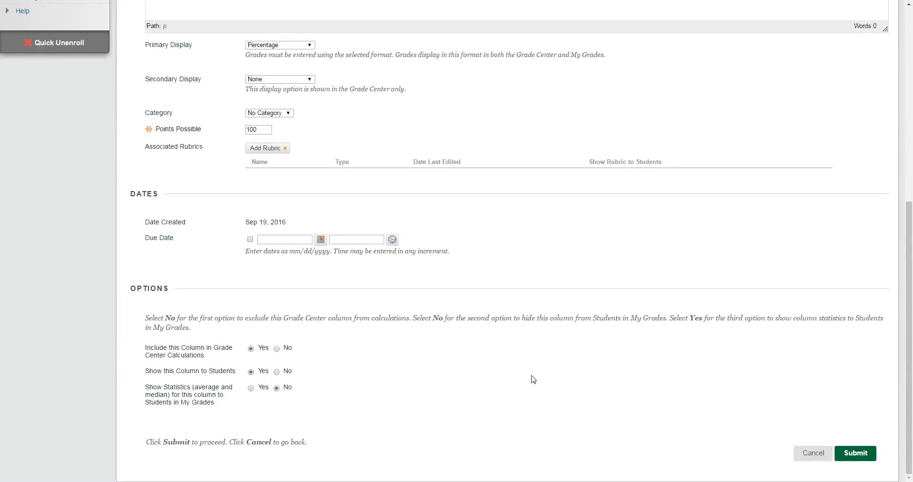
left_click(855, 454)
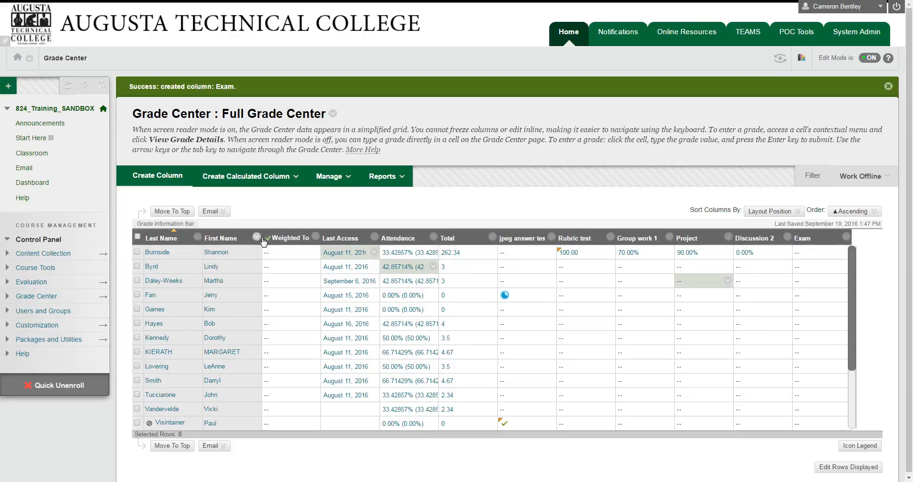
Set the Total column as the external grade, and switch the external grade back to the Weighted Total column
mouse_move(267, 243)
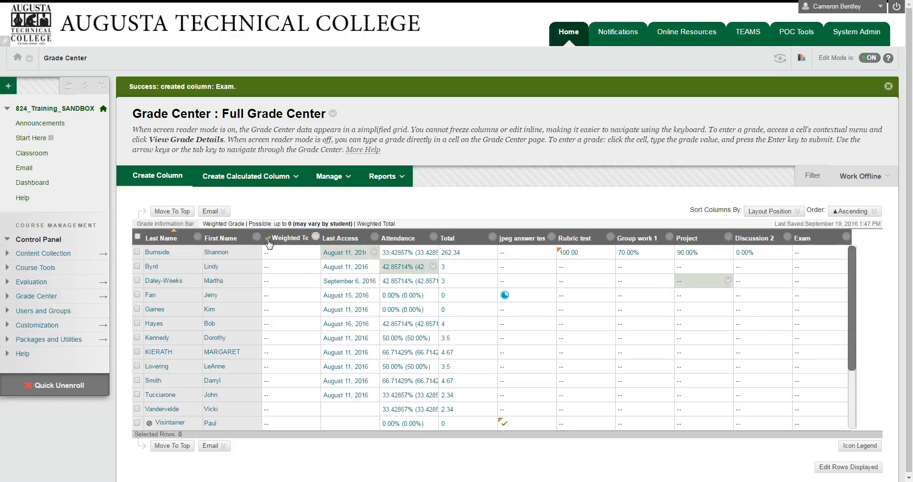
left_click(316, 238)
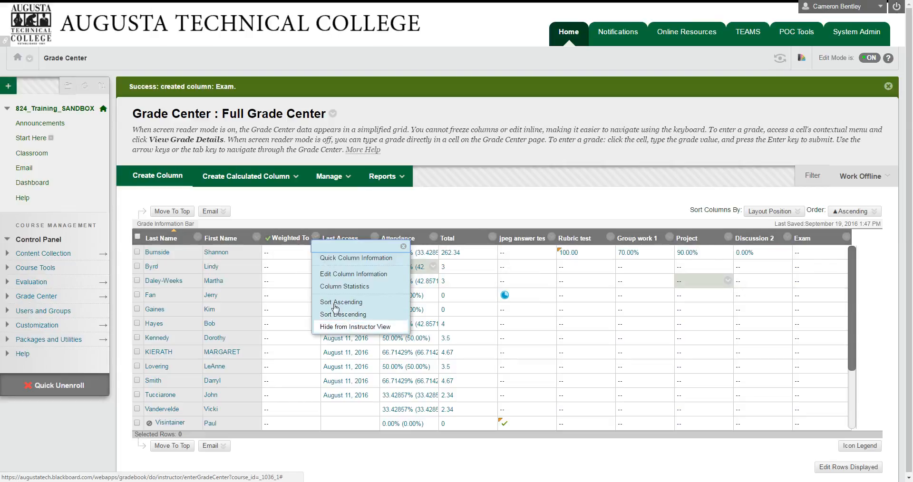
left_click(403, 246)
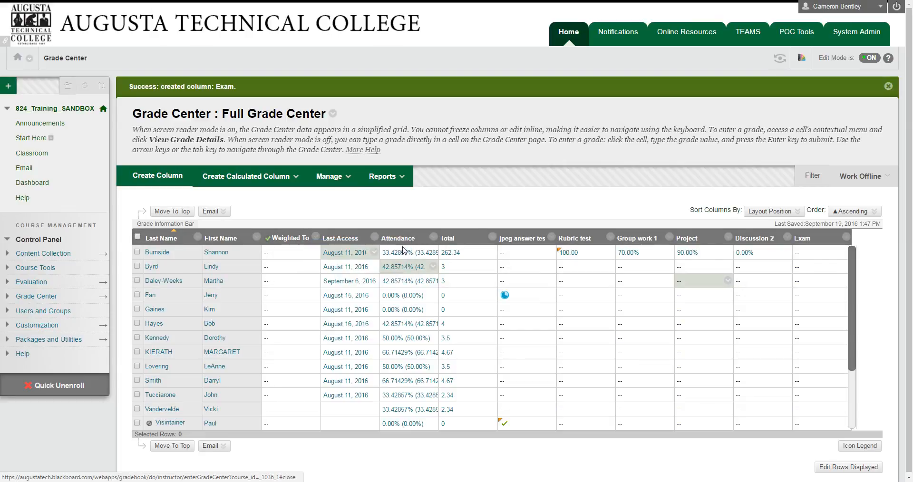
left_click(492, 237)
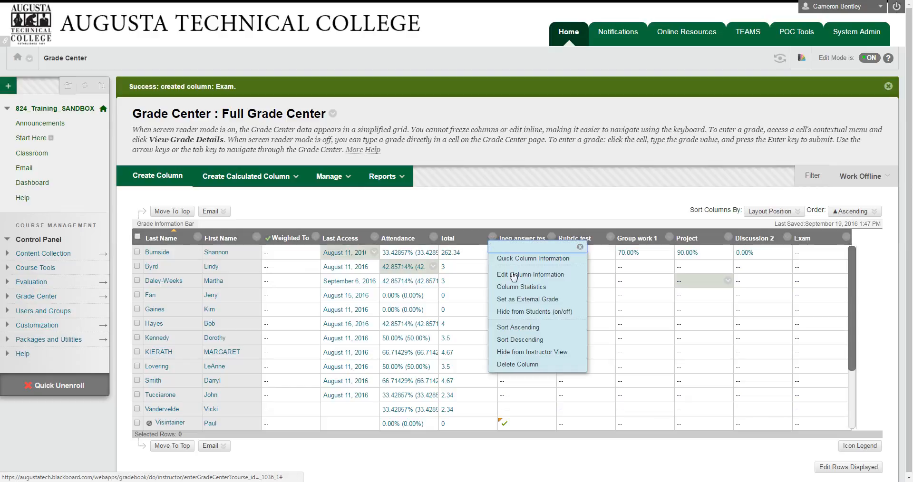
left_click(513, 299)
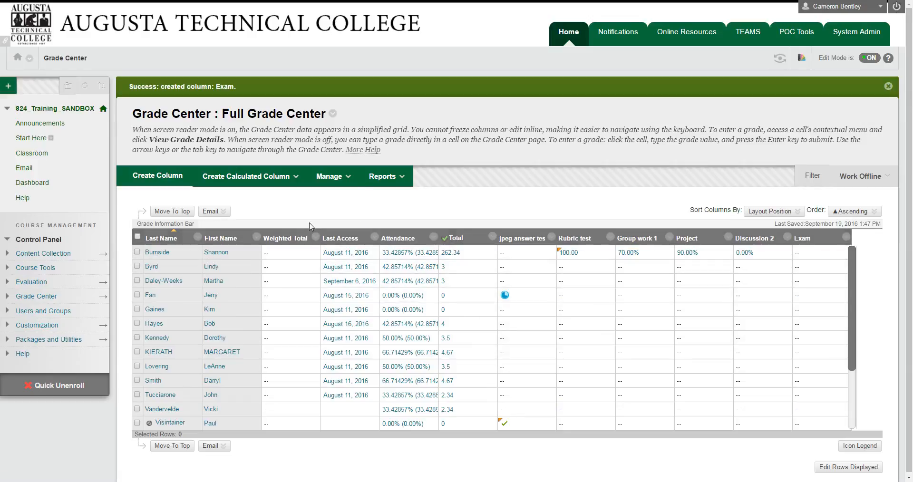
left_click(315, 237)
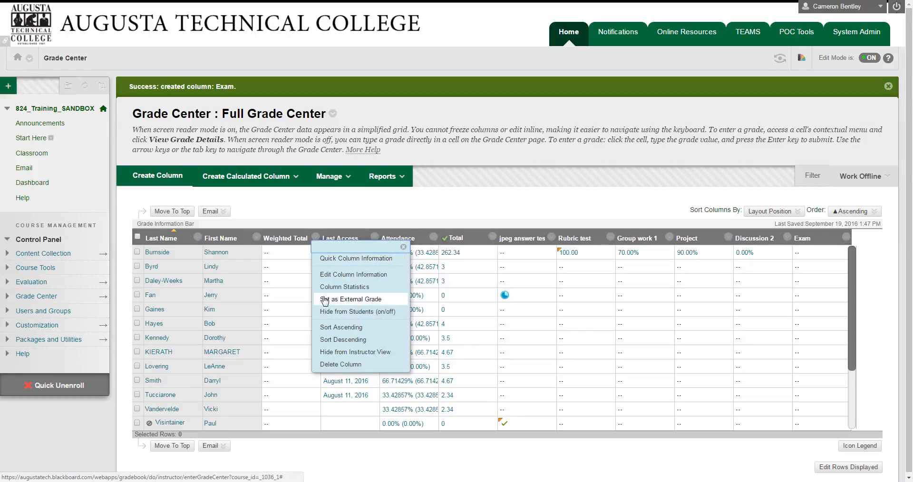
left_click(325, 300)
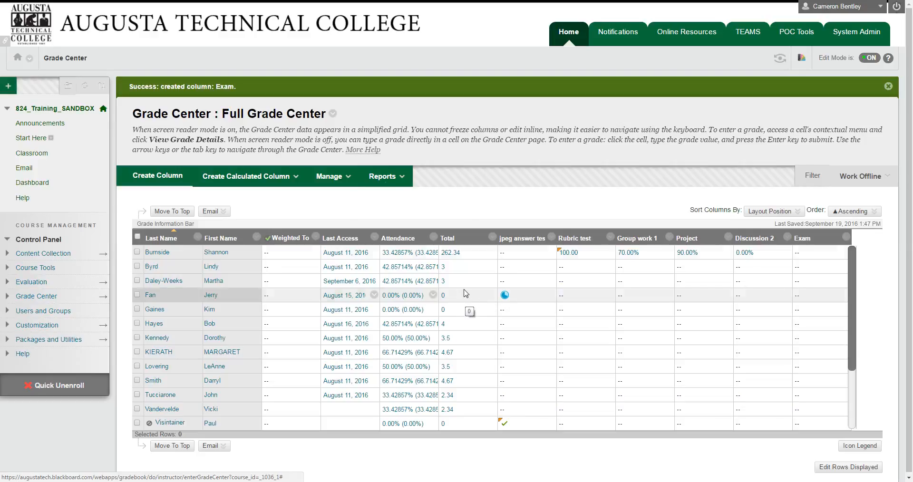
Review the grade columns' categories and points in Column Organization, and leave without submitting changes
left_click(370, 177)
left_click(349, 177)
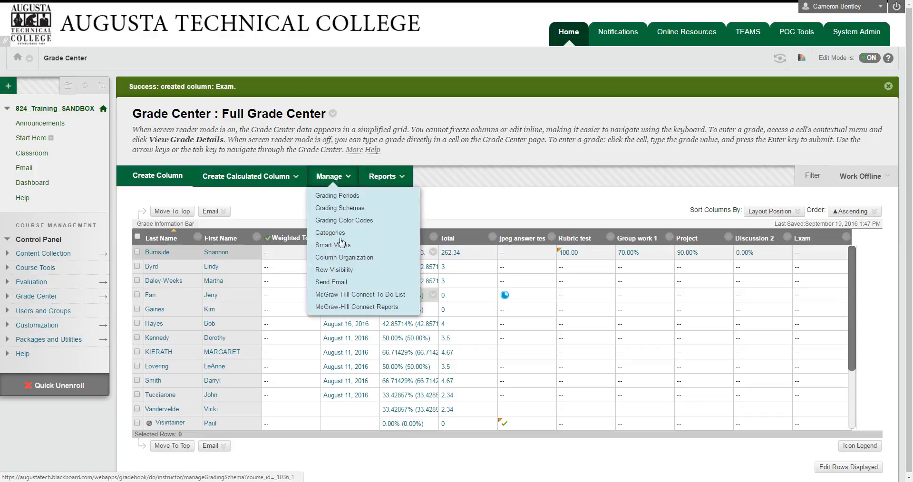
left_click(343, 259)
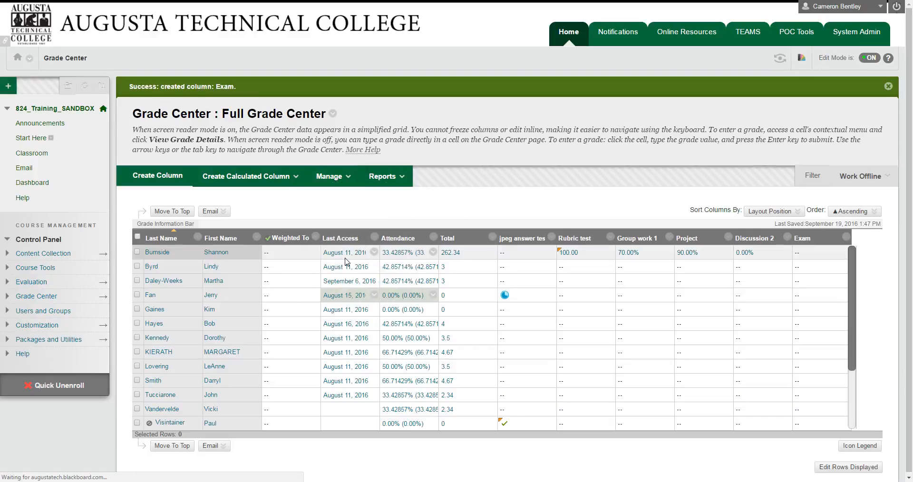
scroll(501, 266, "down", 3)
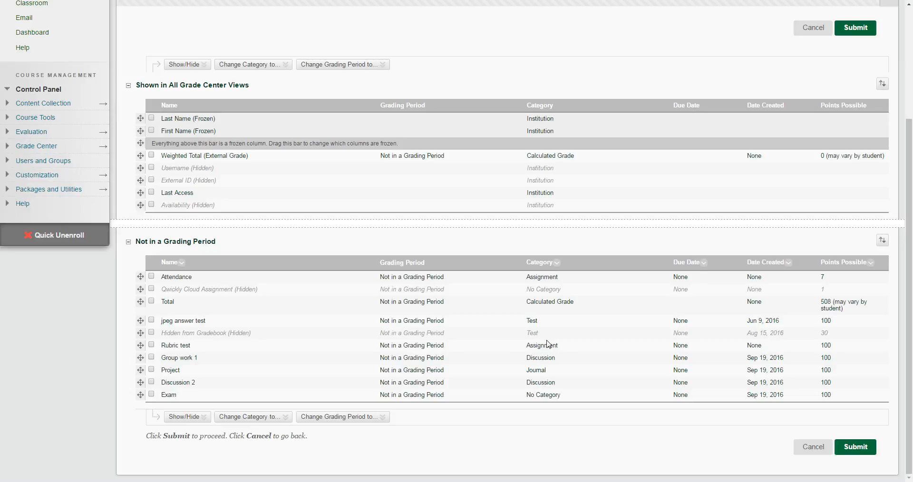
left_click(814, 447)
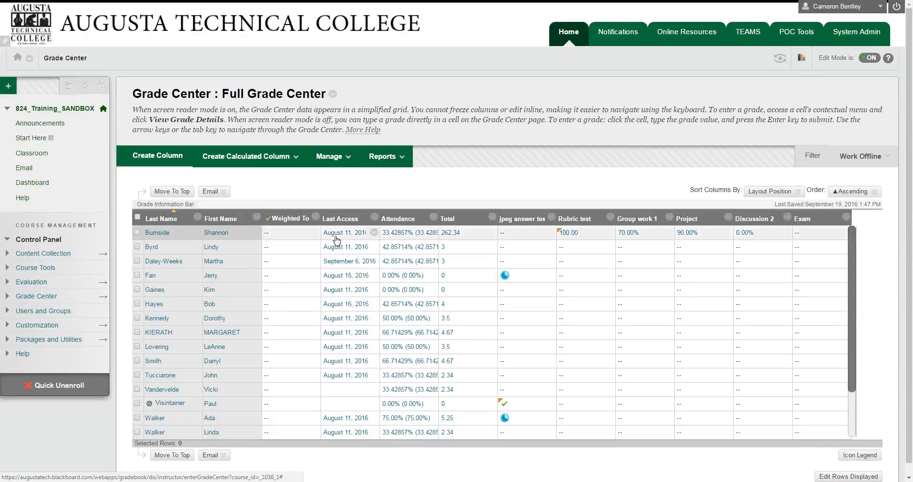
Edit the Weighted Total column to include the Attendance column with a weight of 5%
left_click(316, 218)
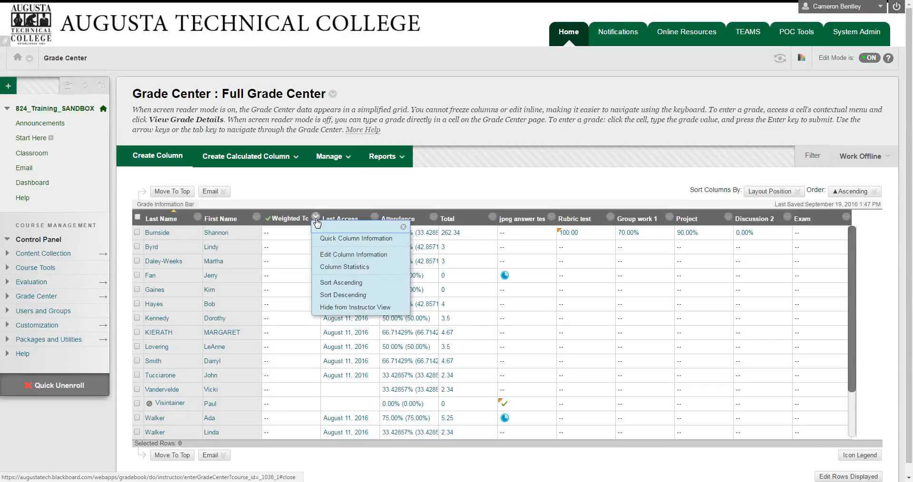
left_click(323, 256)
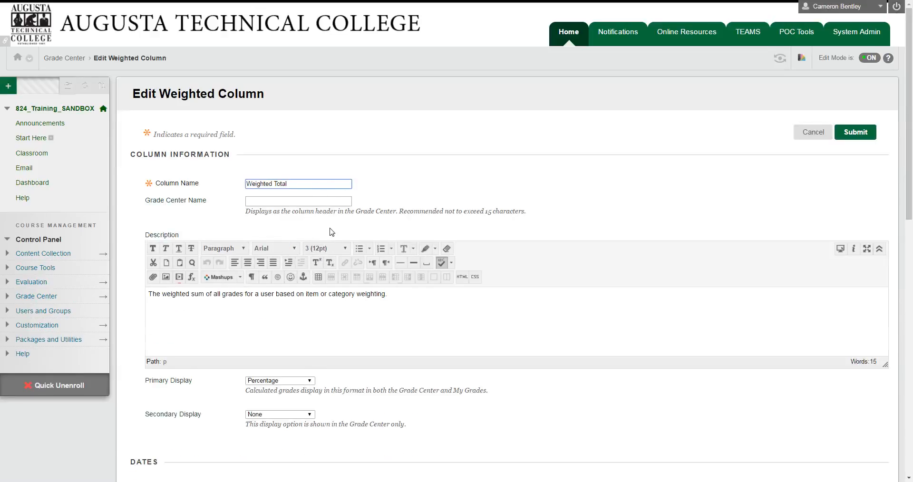
scroll(329, 230, "down", 5)
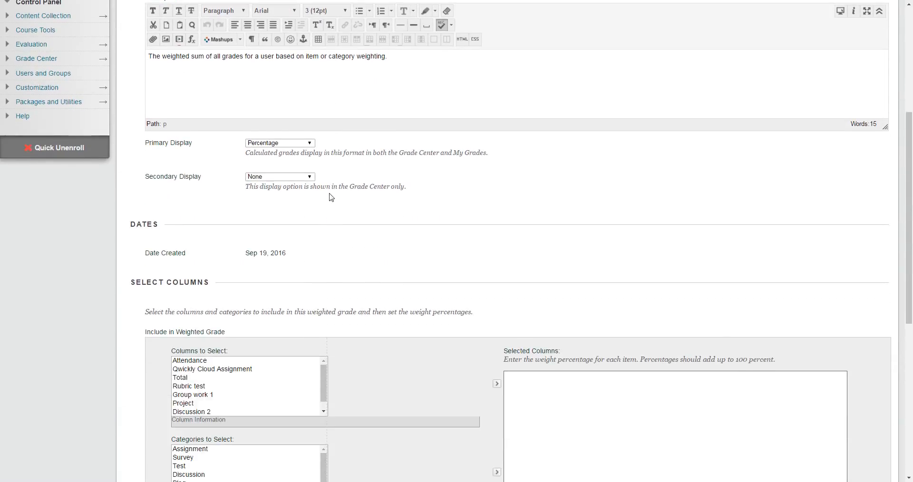
scroll(332, 198, "down", 2)
scroll(337, 203, "down", 1)
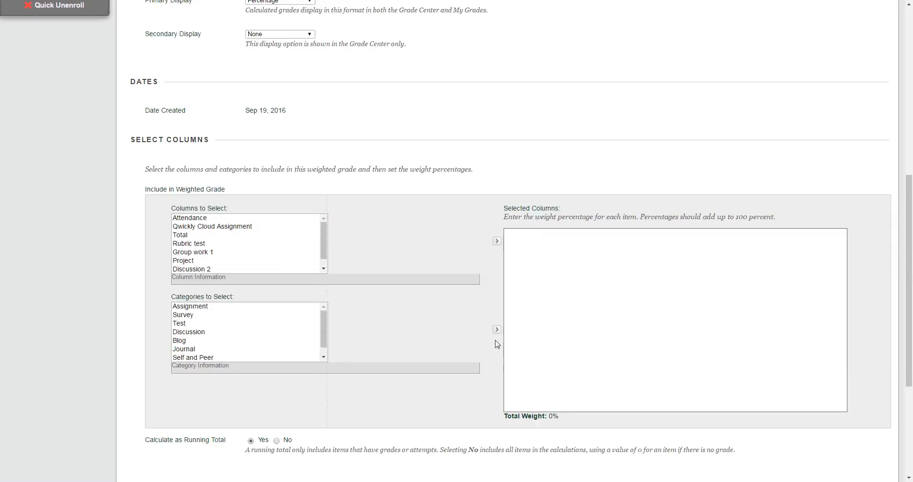
left_click(200, 219)
left_click(496, 242)
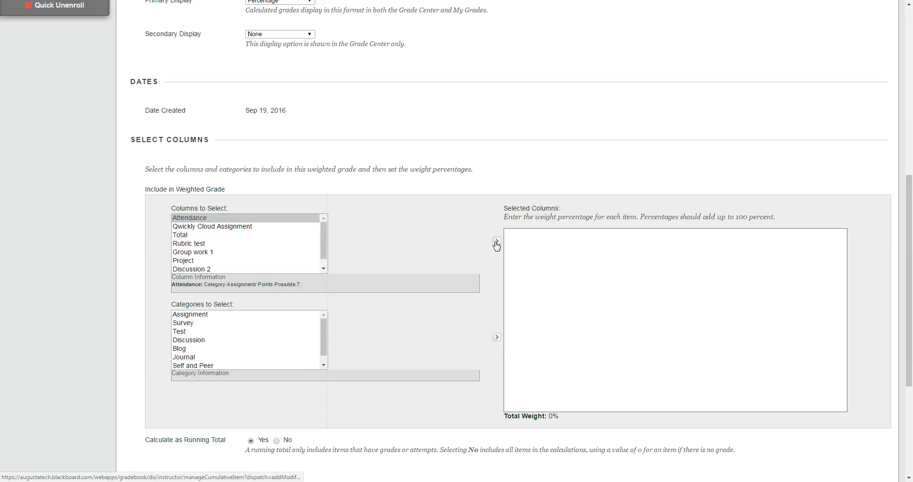
left_click(531, 241)
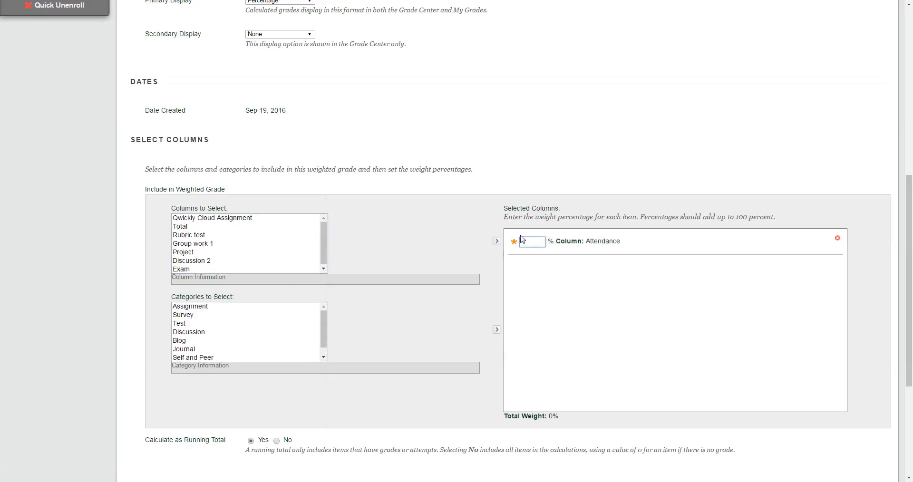
type("5")
Include the Rubric test and Qwickly Cloud Assignment columns in the weighted grade with a weight of 5% each
left_click(196, 236)
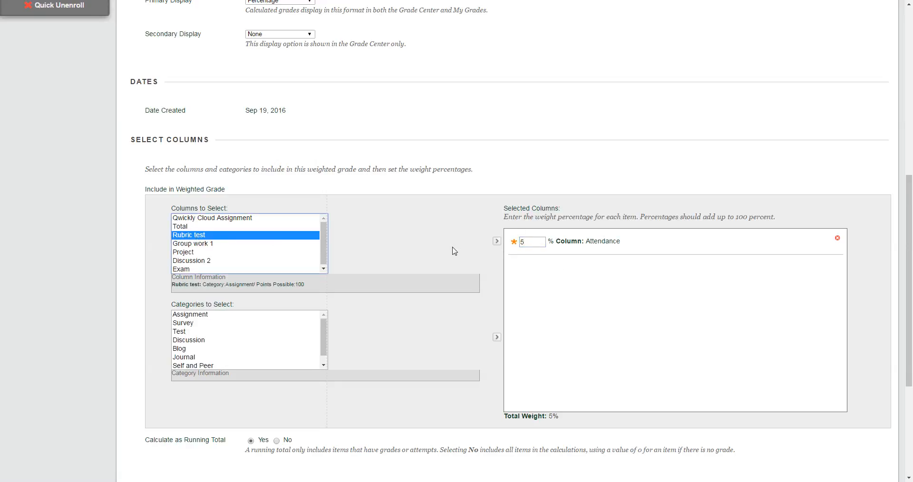
left_click(497, 241)
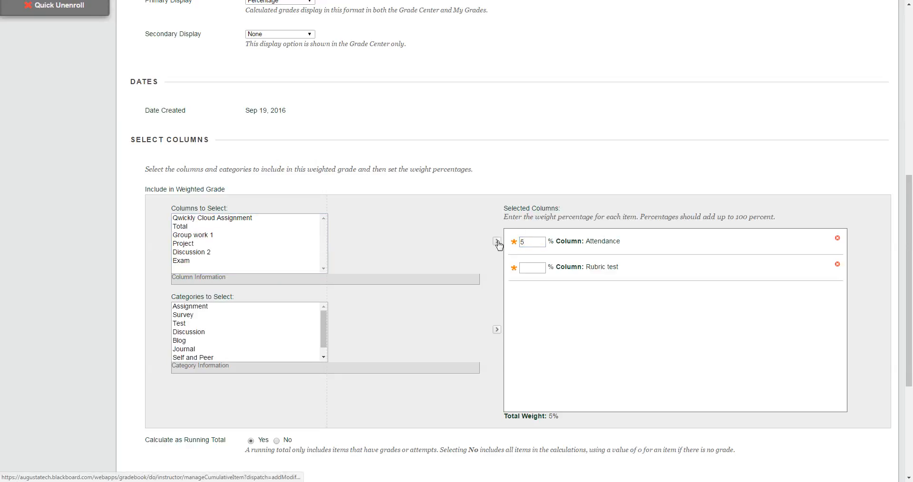
left_click(542, 268)
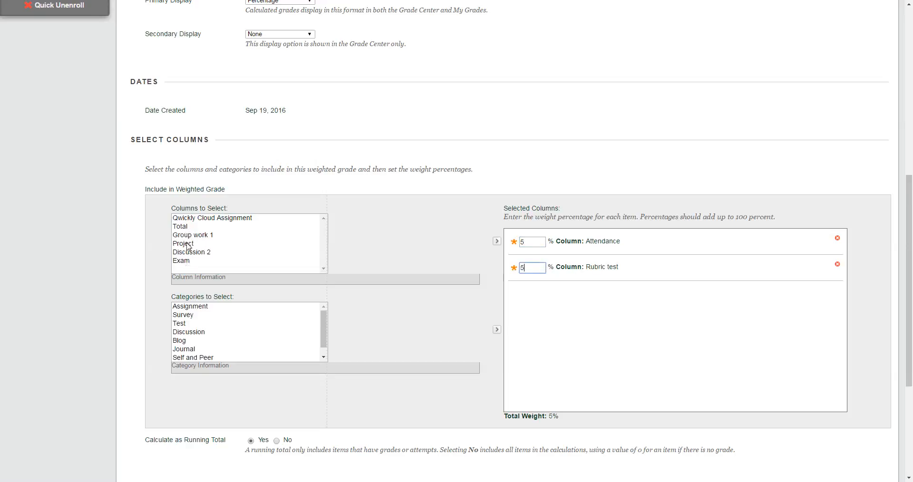
left_click(207, 219)
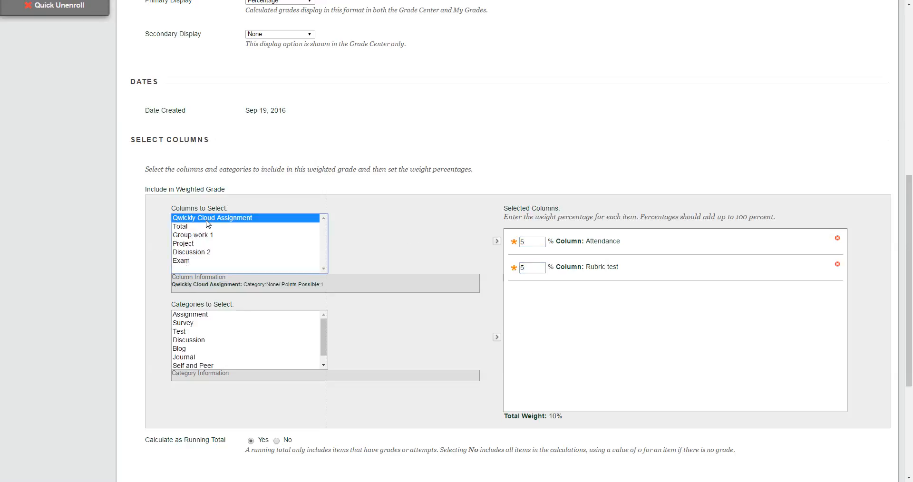
left_click(496, 241)
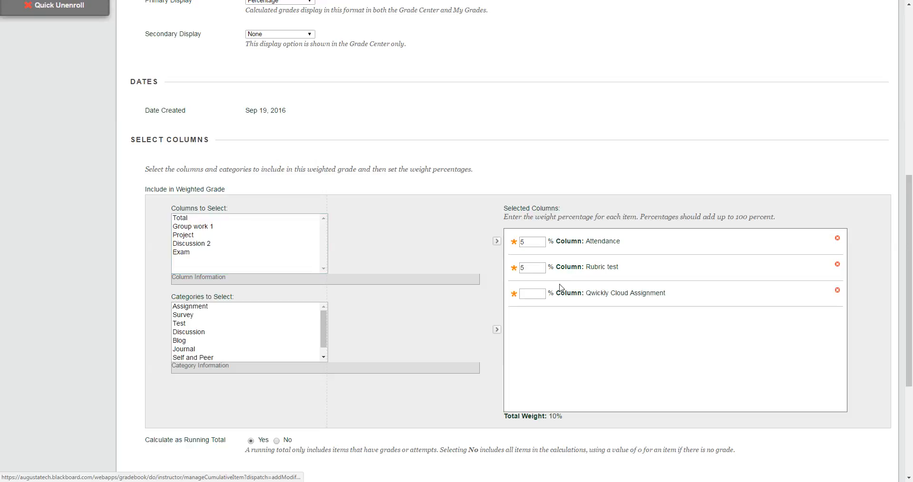
left_click(539, 294)
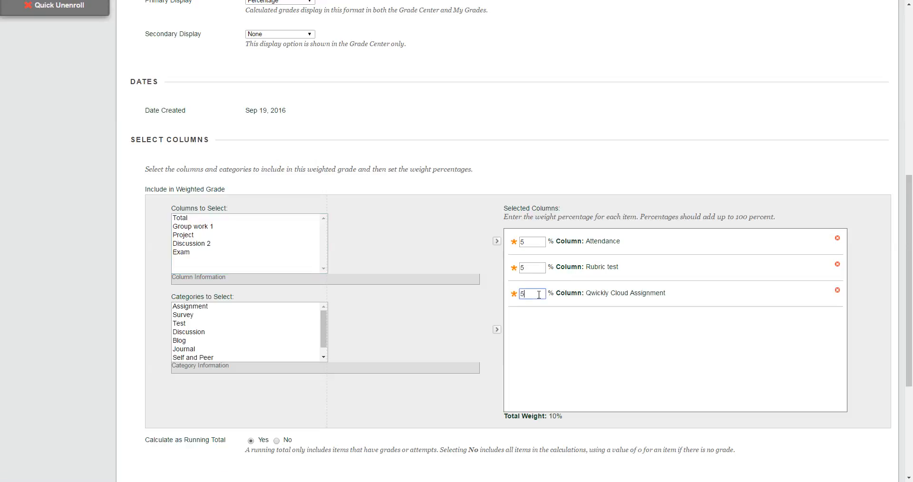
Include the Group work 1 column with a weight of 2% and the Discussion 2 column with a weight of 3% in the weighted grade
left_click(192, 226)
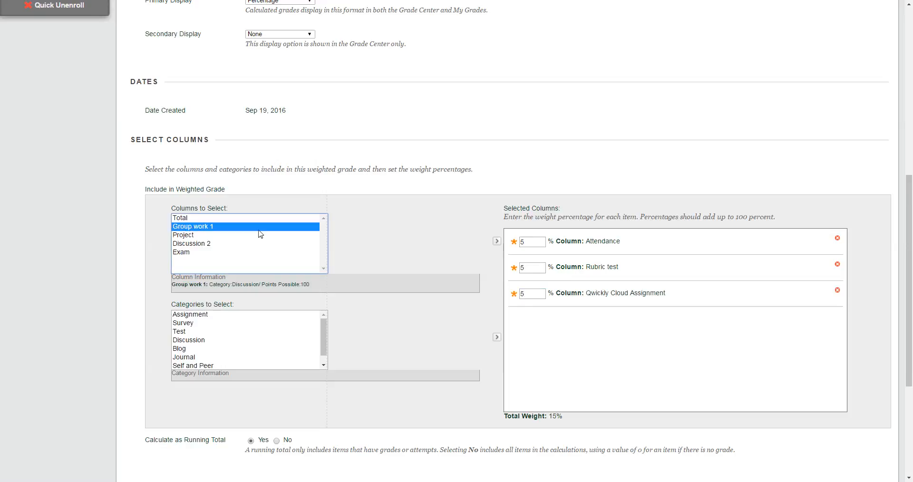
left_click(497, 338)
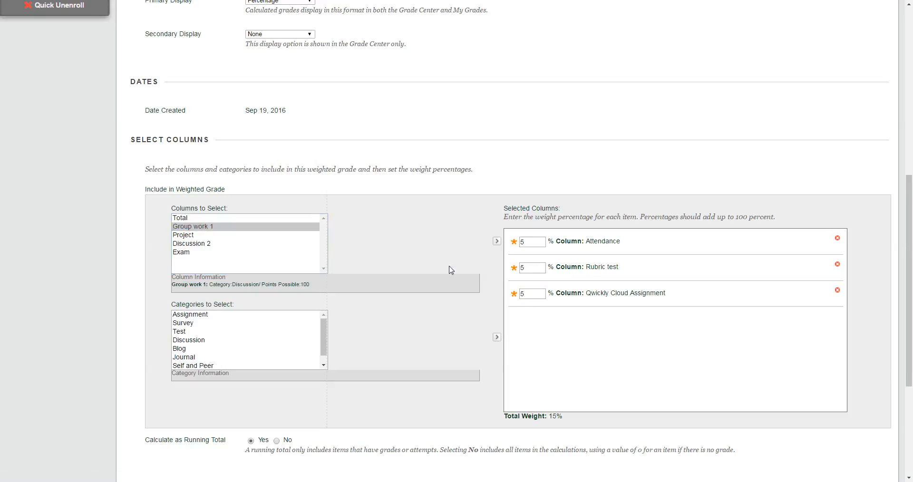
left_click(496, 242)
left_click(539, 320)
type("2")
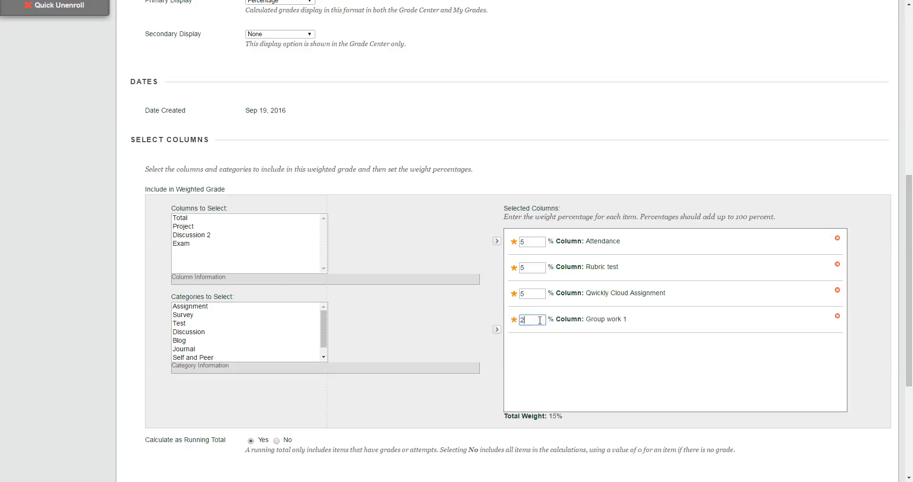
left_click(197, 235)
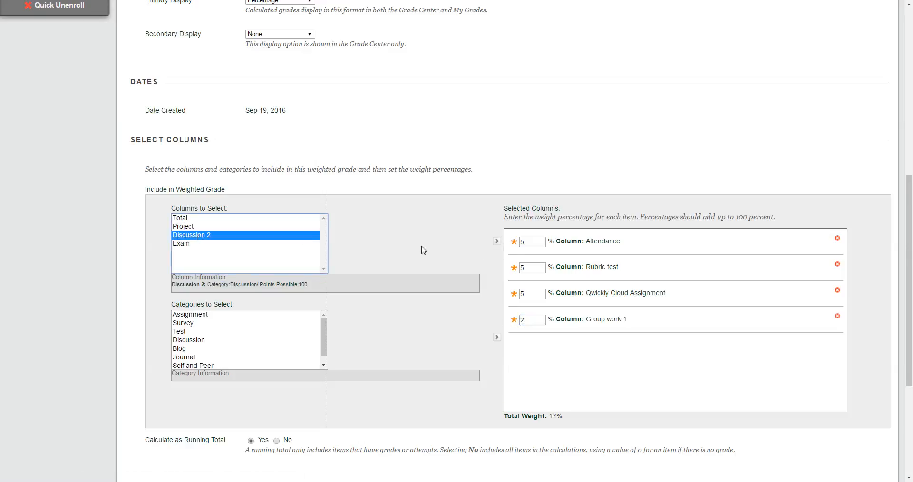
left_click(496, 242)
left_click(529, 344)
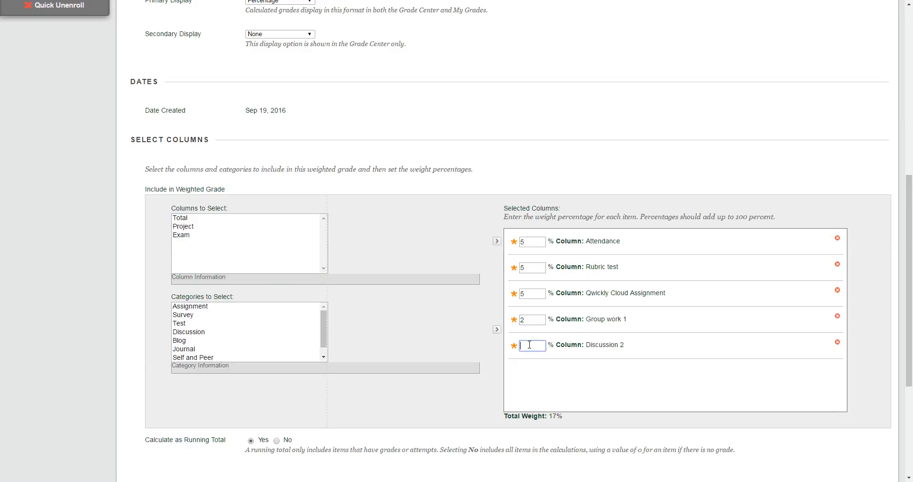
type("3")
Include the Project column in the weighted grade with a weight of 50%
left_click(187, 227)
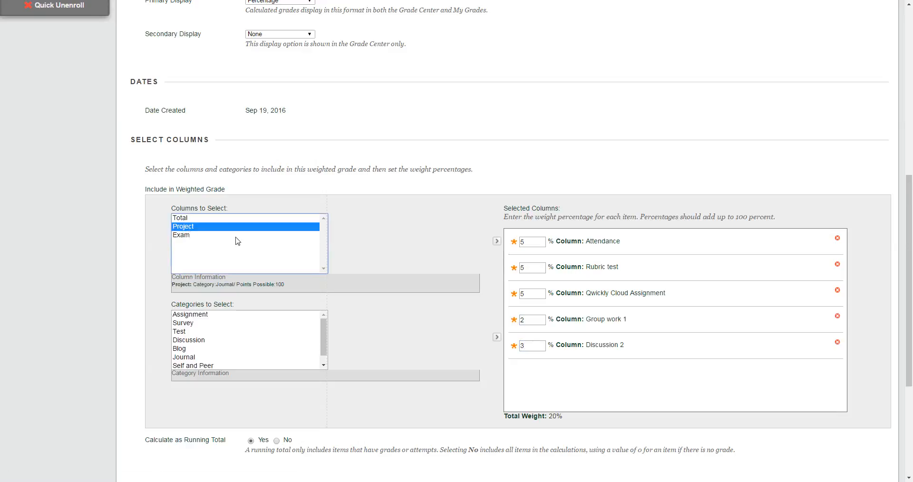
left_click(496, 337)
left_click(496, 242)
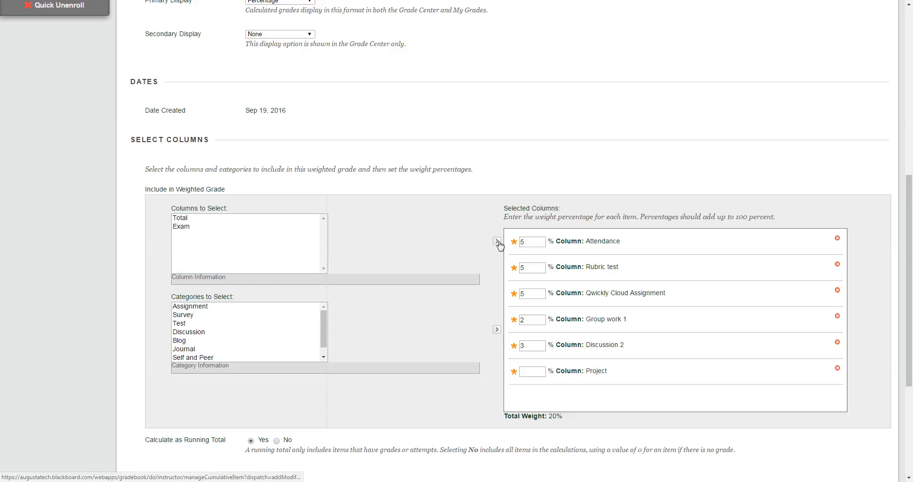
left_click(534, 373)
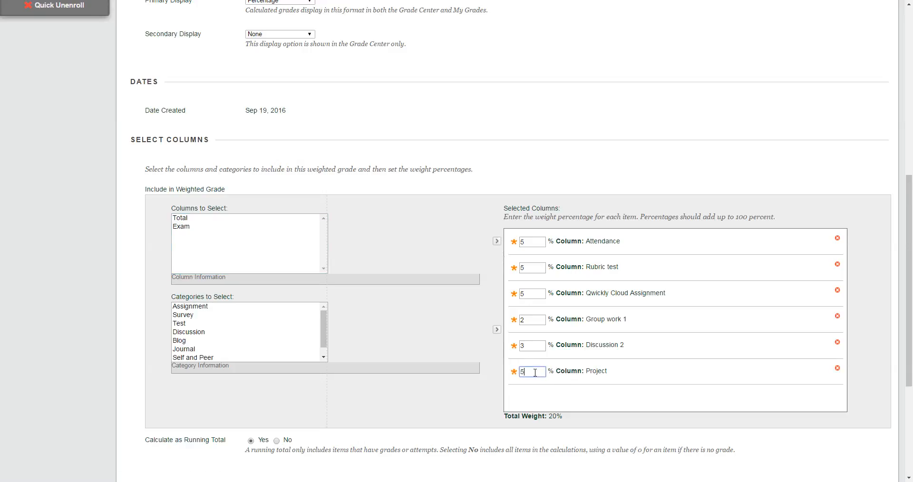
Include the Exam column in the weighted grade with a weight of 30%, and submit the Weighted Total column's settings
left_click(191, 227)
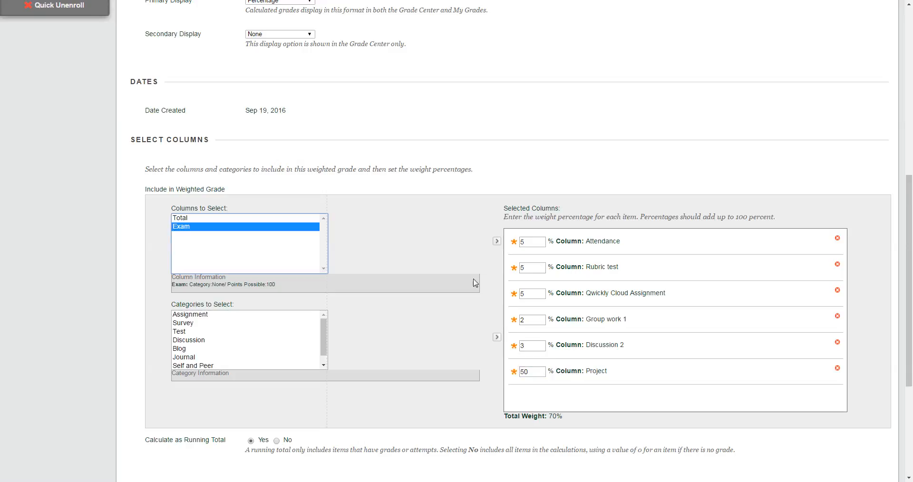
left_click(496, 241)
left_click(535, 396)
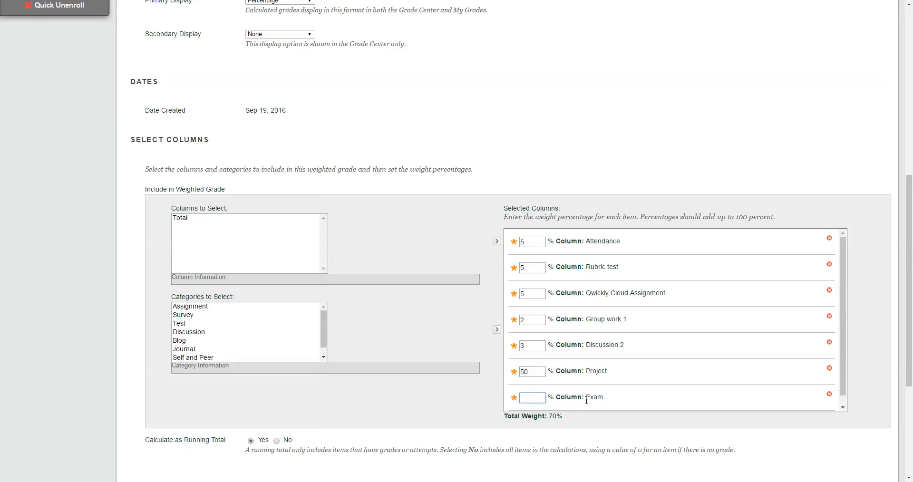
type("30")
scroll(845, 310, "down", 1)
scroll(845, 304, "up", 1)
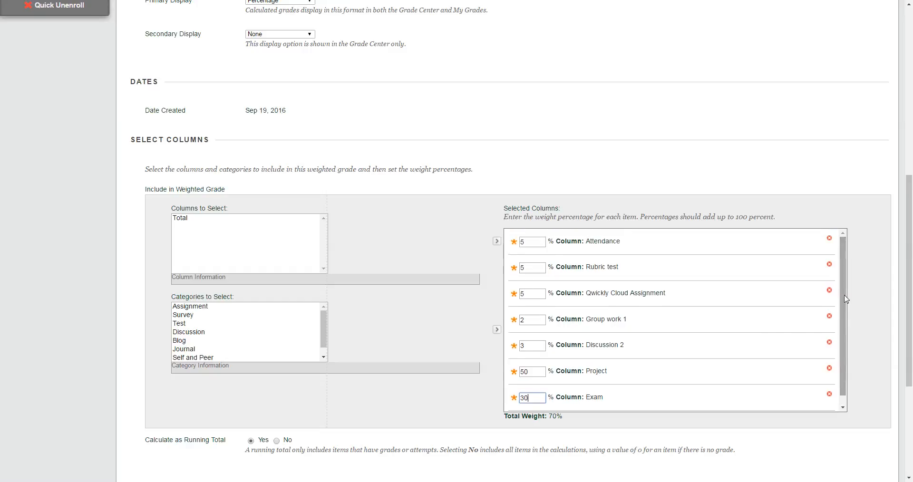
key("Return")
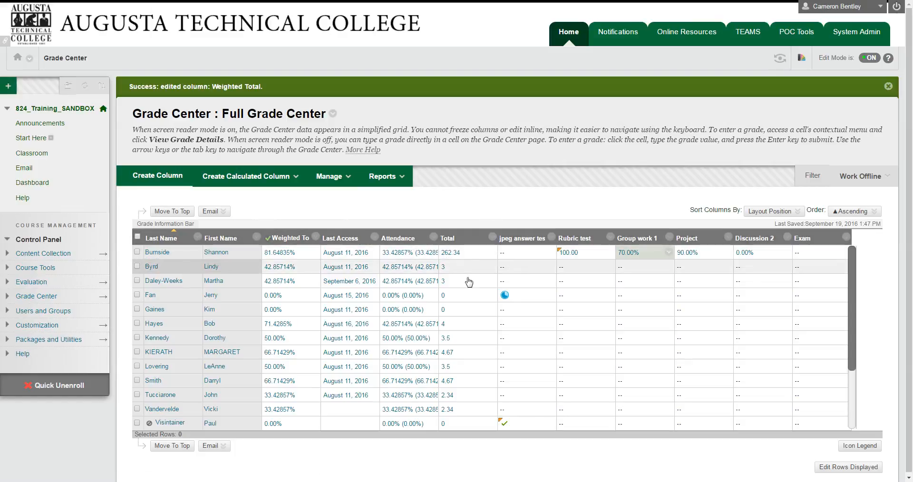
Hide the Total column from students and from the instructor view
left_click(492, 237)
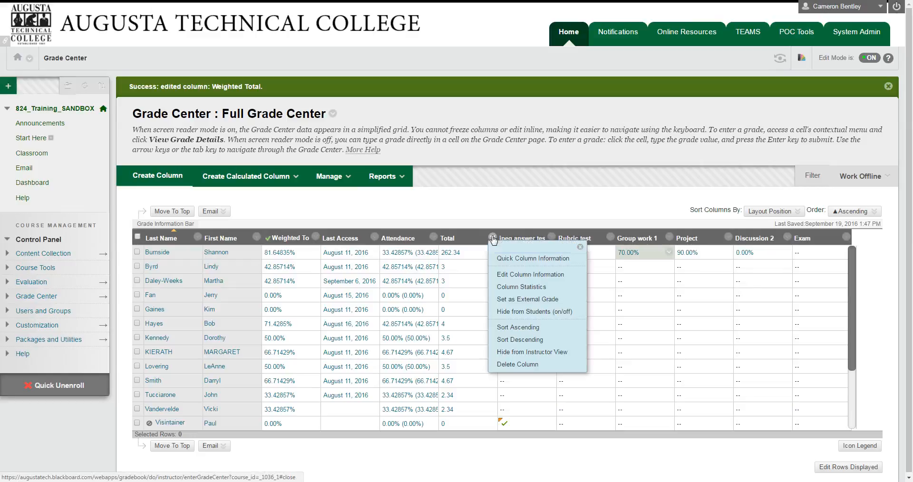
left_click(506, 311)
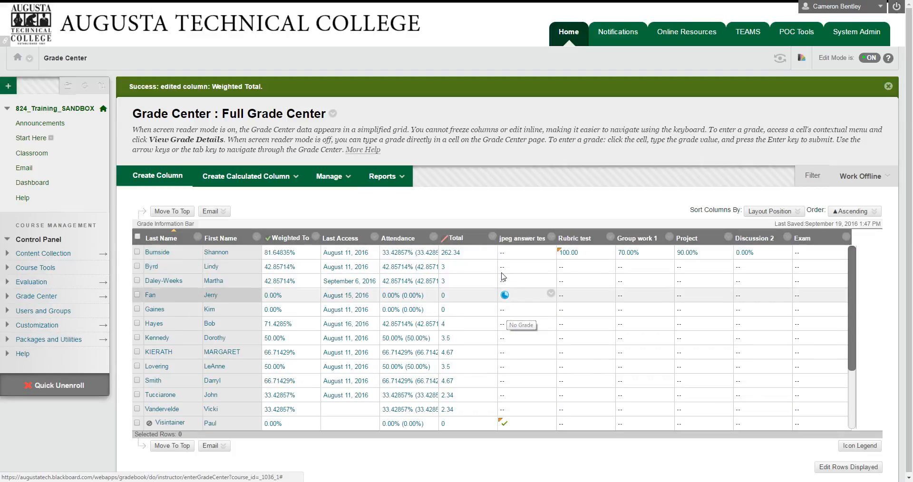
left_click(493, 239)
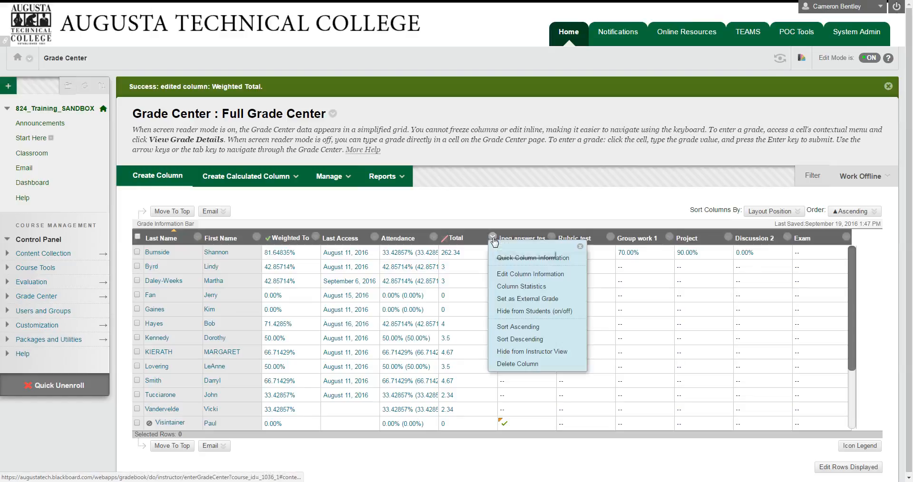
left_click(518, 352)
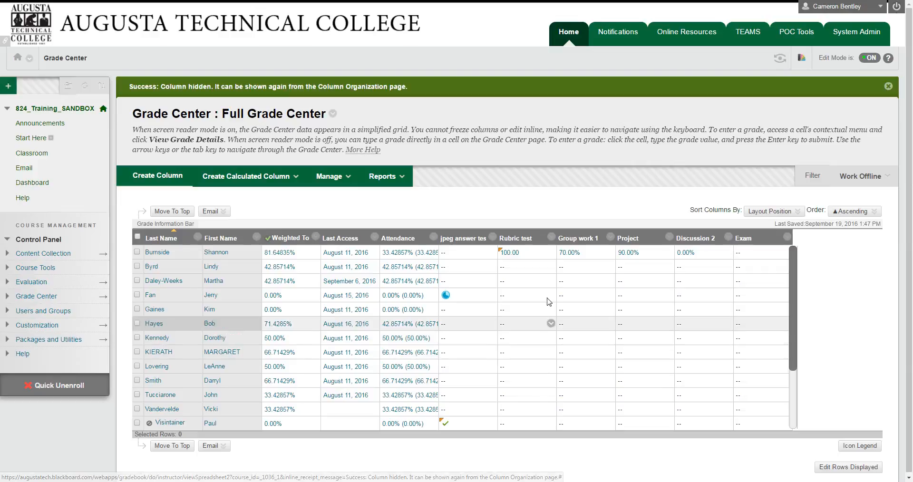
Enter an Exam grade of 88 for the first student in the Grade Center list
left_click(658, 298)
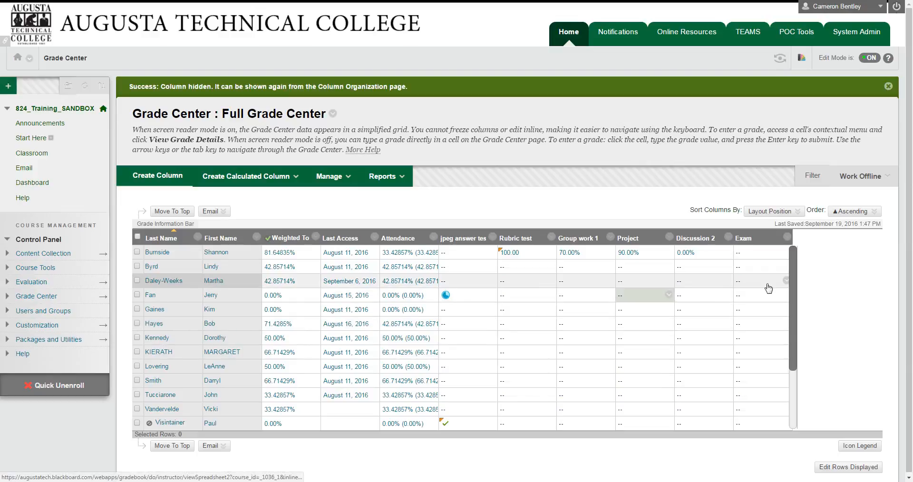
left_click(759, 255)
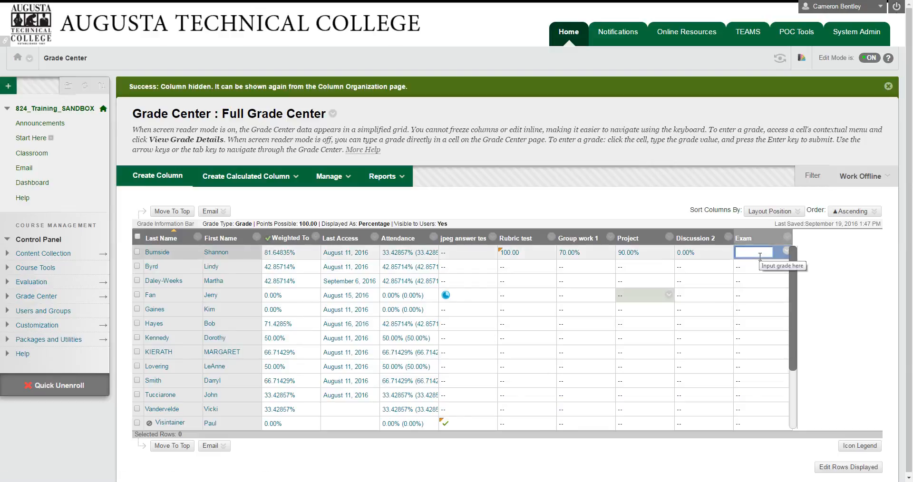
type("88")
key("Return")
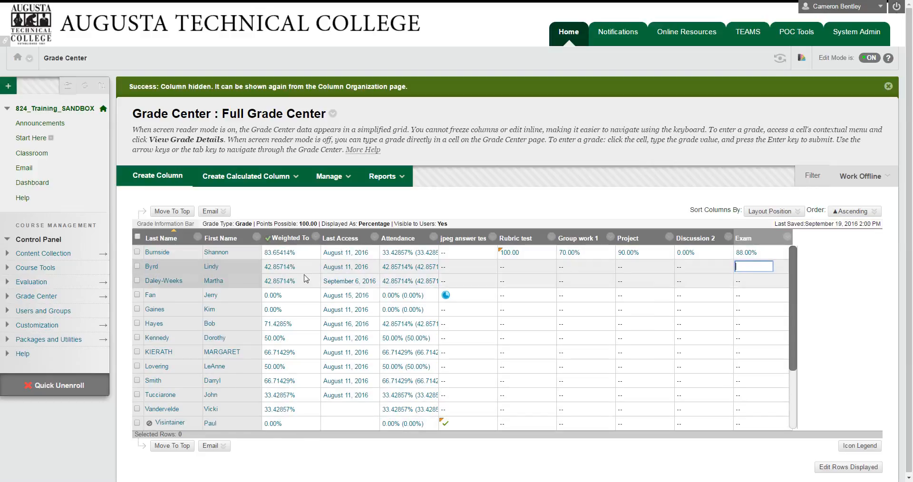
In Column Organization, move Weighted Total into the Not in a Grading Period section above Attendance, and submit the new order
left_click(333, 181)
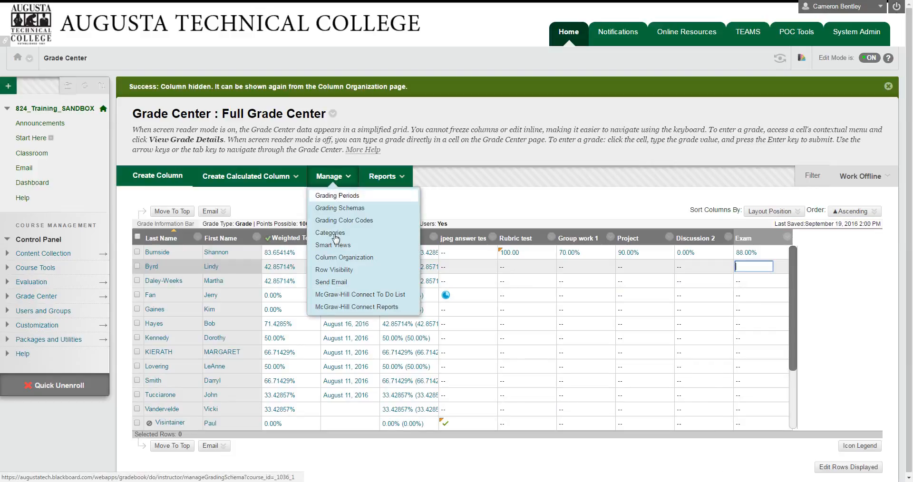
left_click(339, 259)
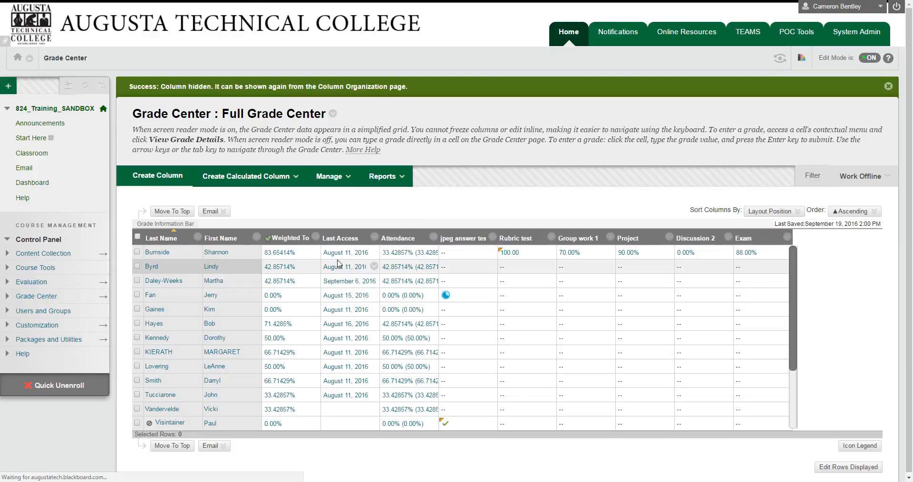
scroll(312, 341, "down", 3)
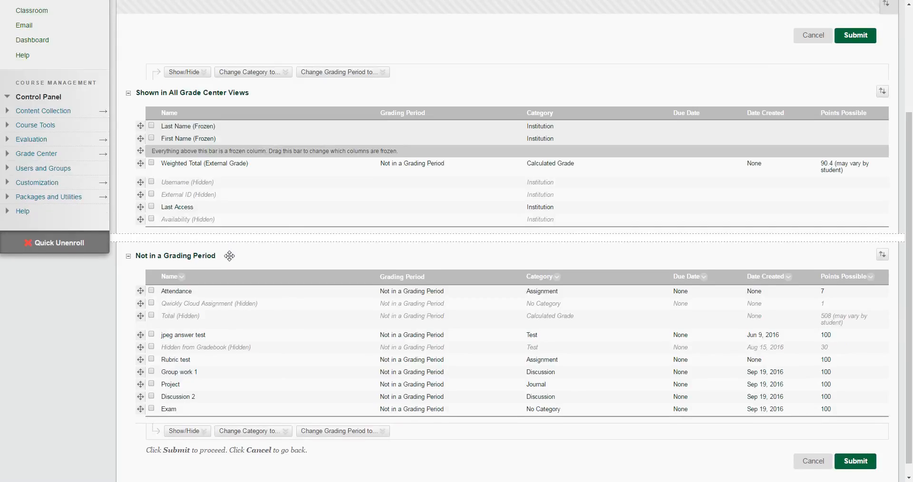
scroll(229, 254, "down", 1)
left_click_drag(140, 149, 144, 277)
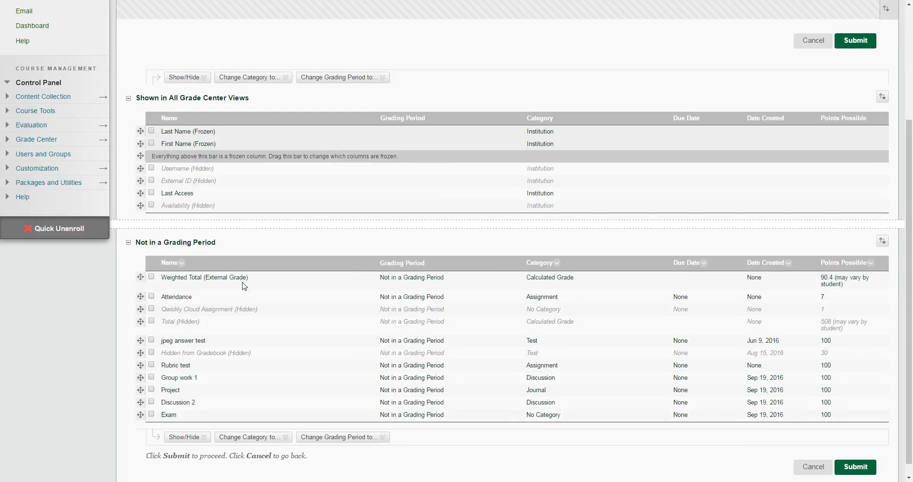
left_click(858, 468)
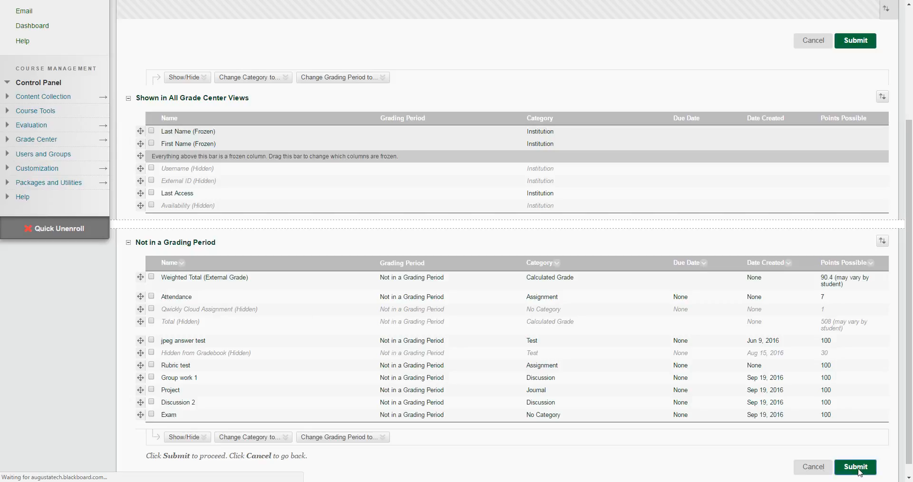